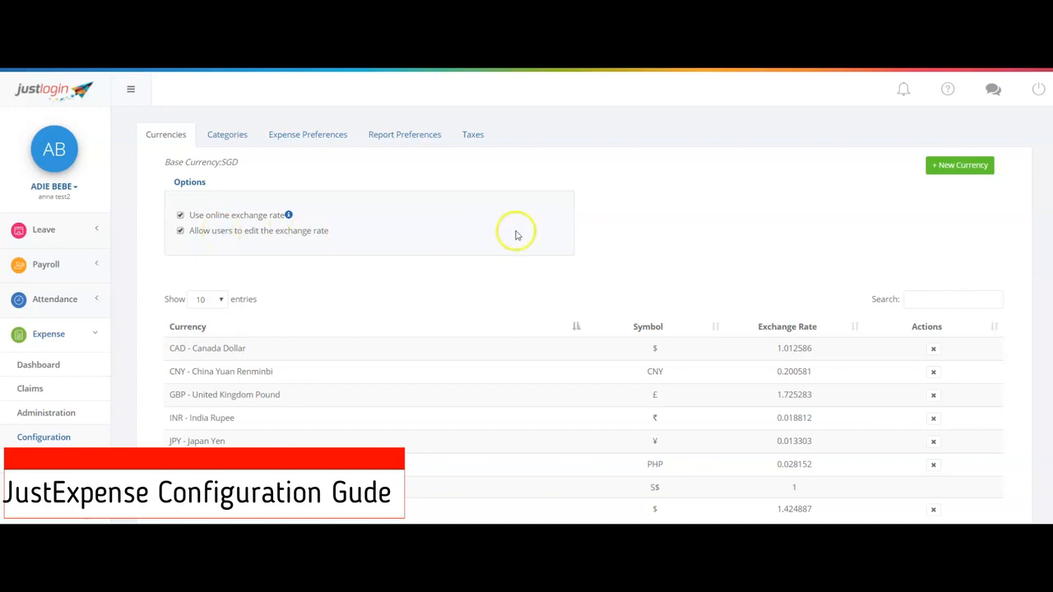
Examine the New Currency form and its list of currency codes, close it without saving, and view the configured currencies
left_click(960, 169)
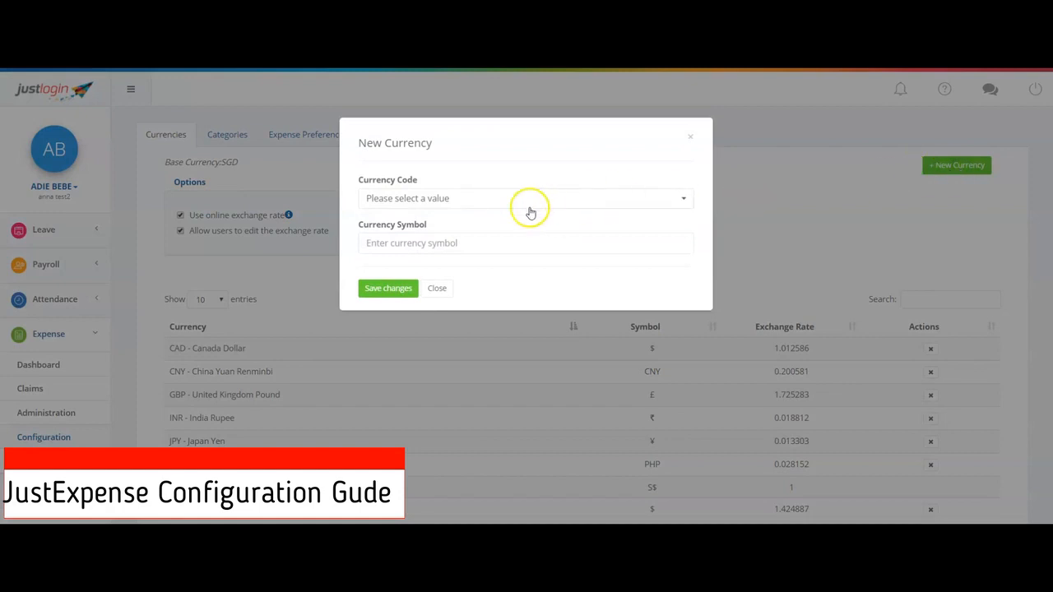
left_click(492, 200)
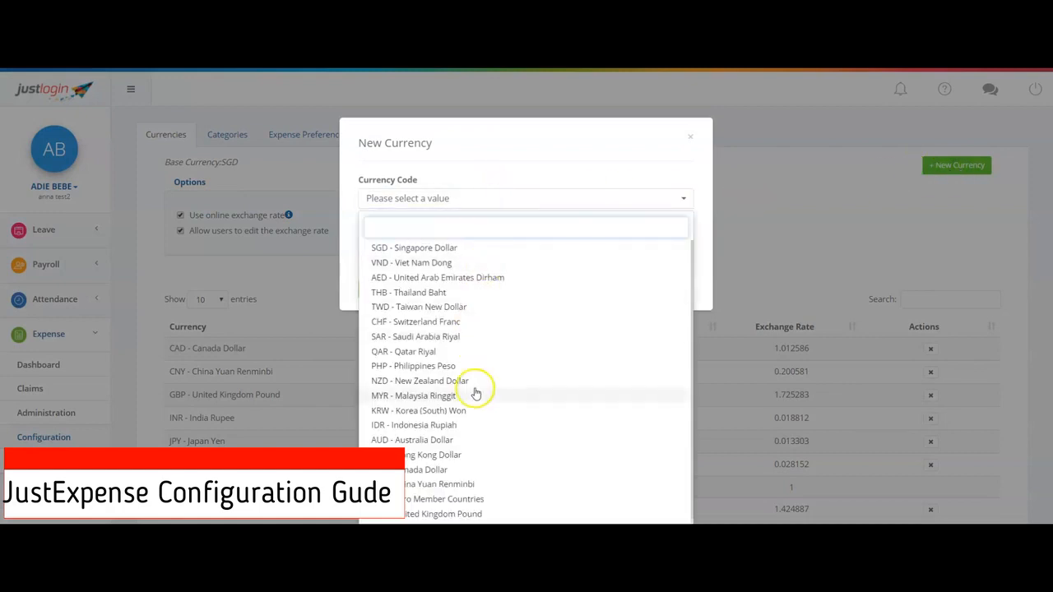
left_click(534, 200)
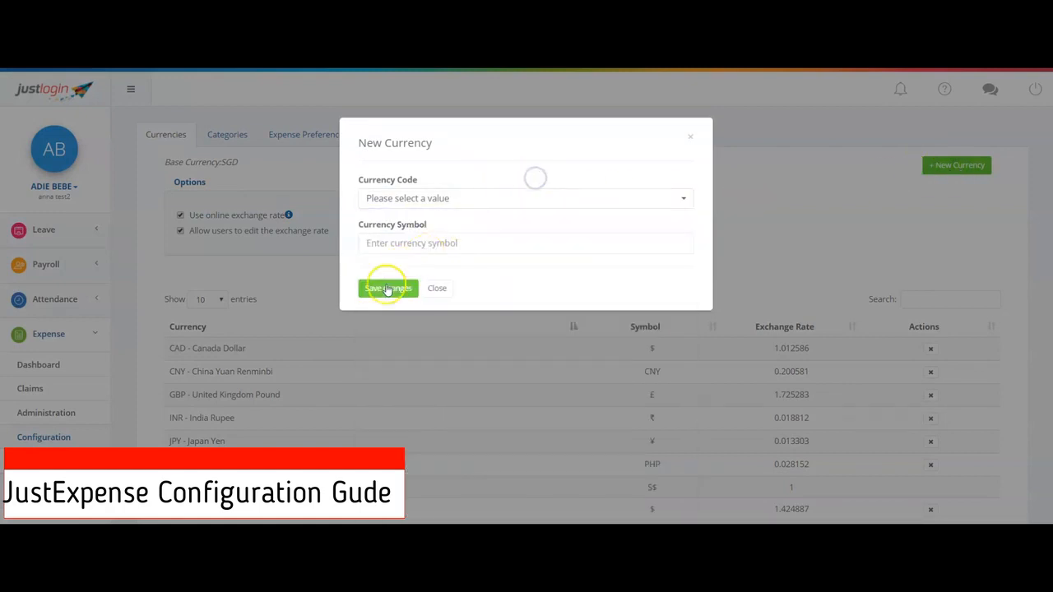
left_click(440, 288)
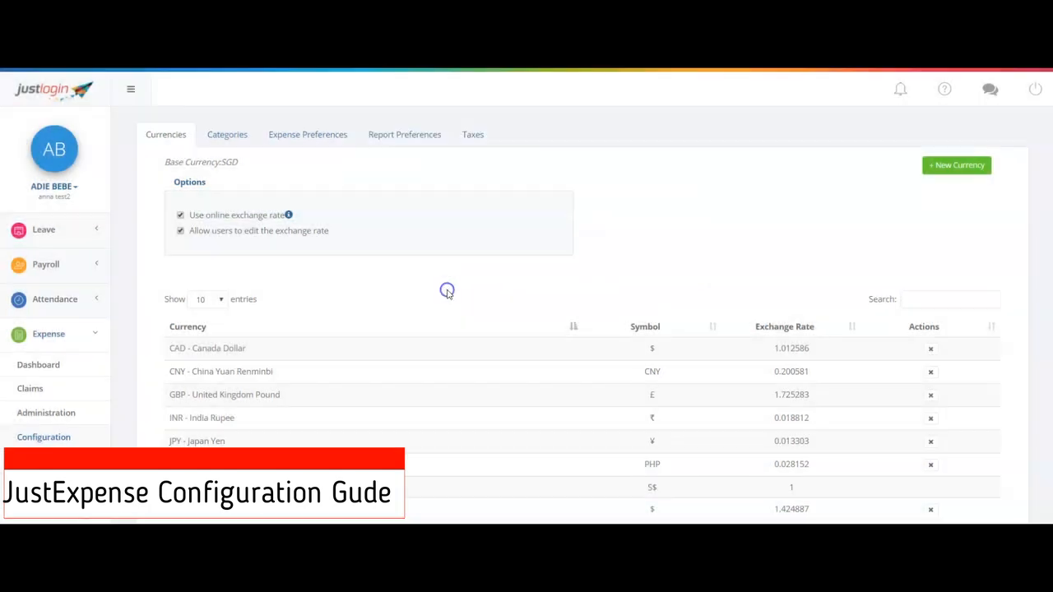
scroll(448, 294, "down", 1)
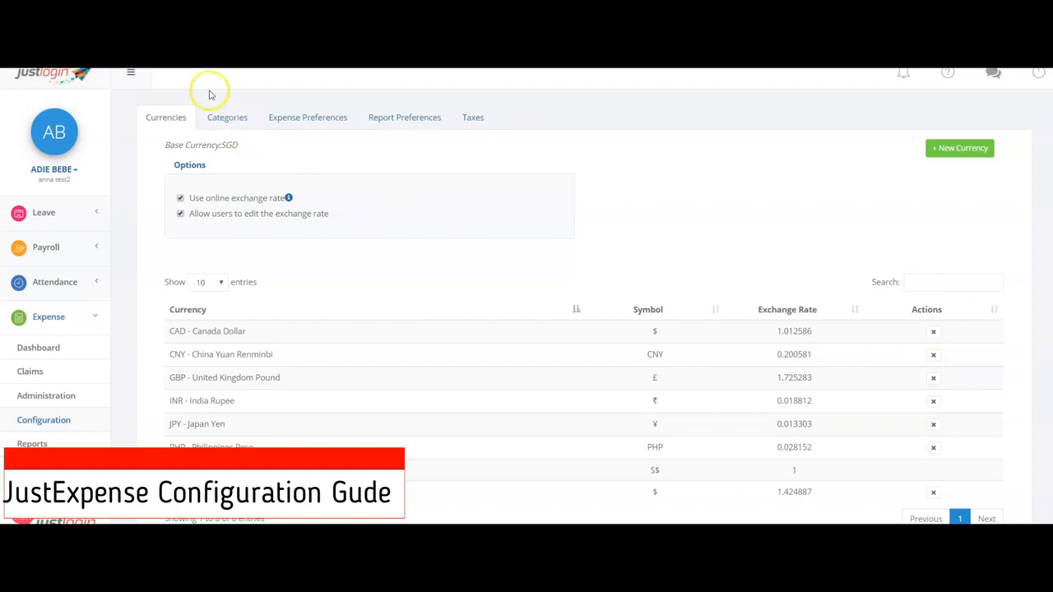
View the expense categories and examine the New Category form with its pay element choices, closing it without saving
left_click(221, 121)
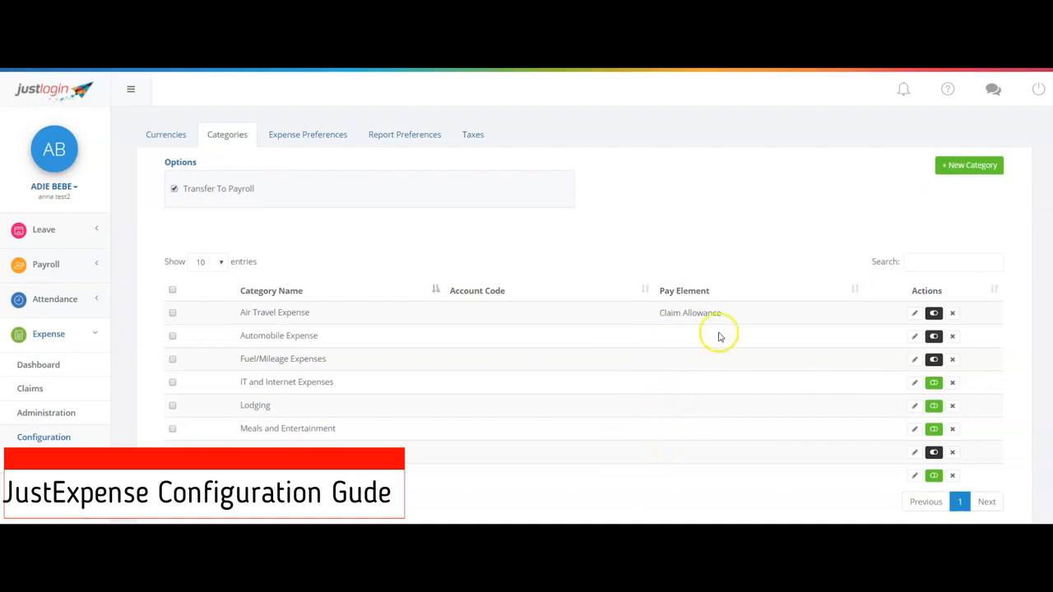
left_click(977, 166)
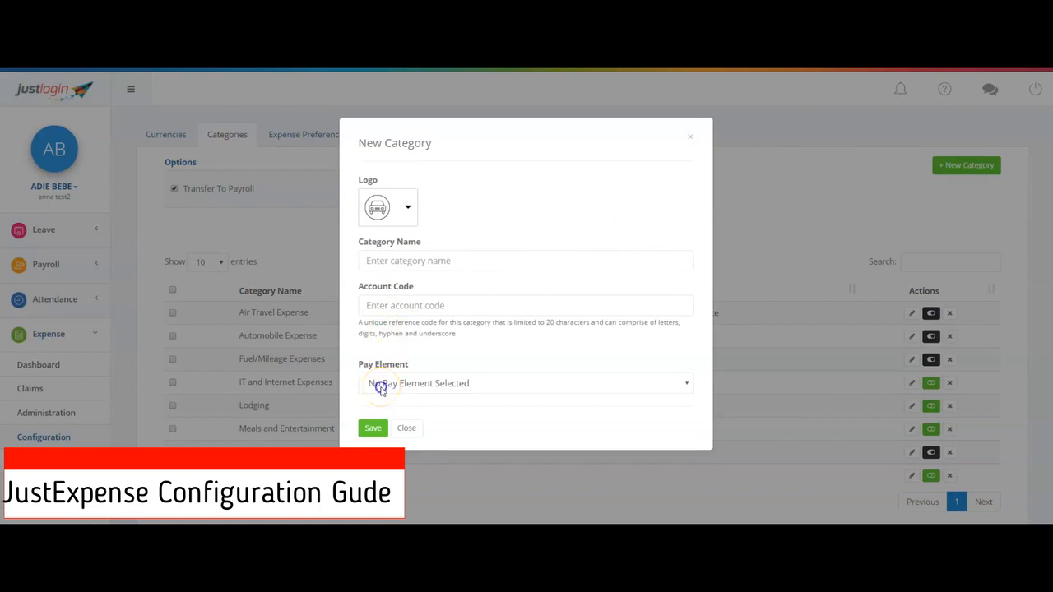
left_click(380, 392)
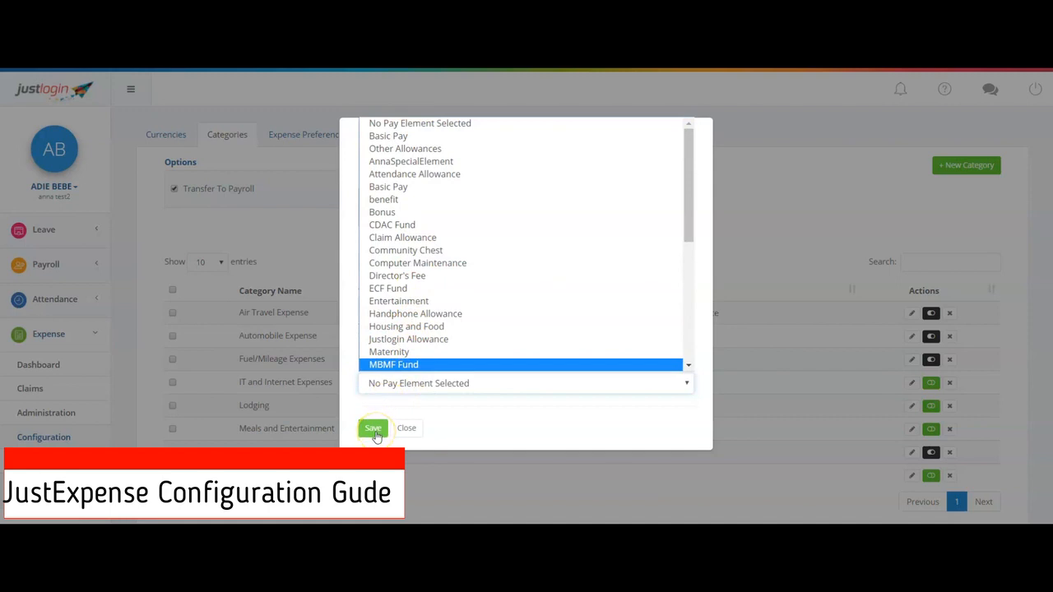
left_click(414, 434)
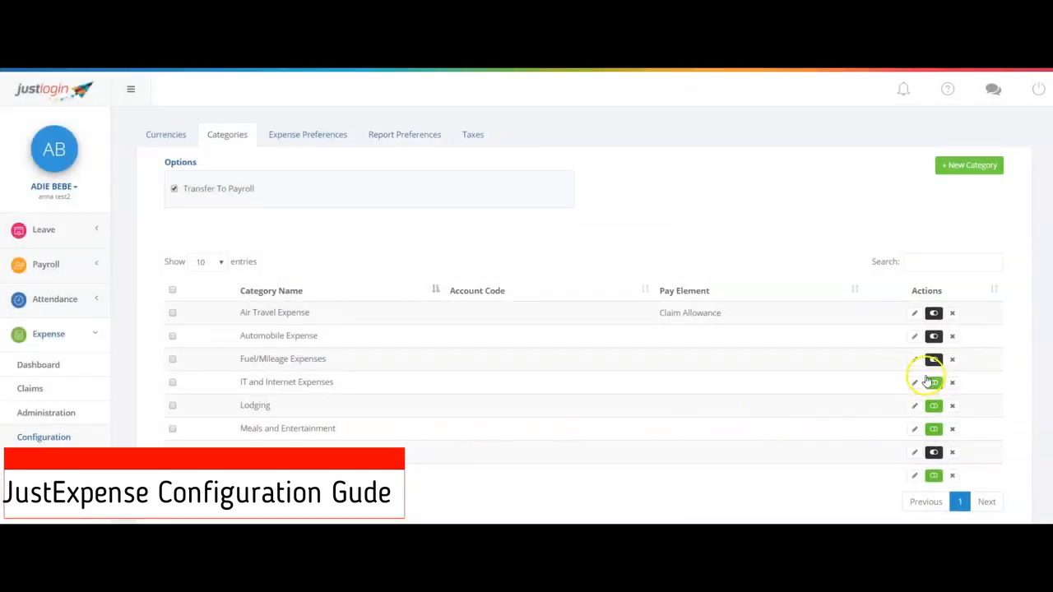
Examine the edit form of Fuel/Mileage Expenses and the disable confirmation for IT and Internet Expenses, cancelling both
left_click(914, 360)
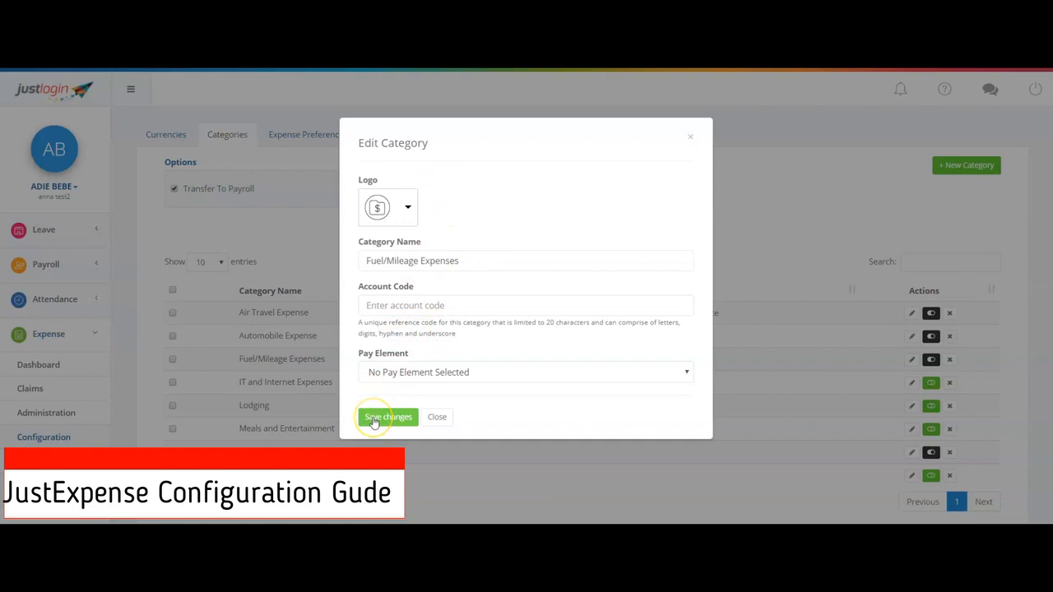
left_click(436, 417)
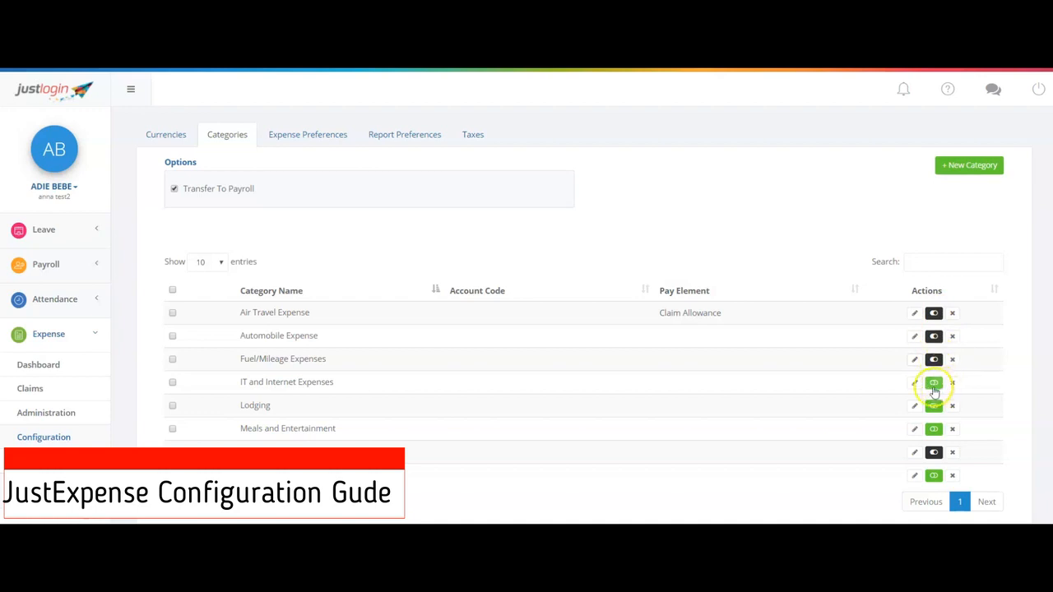
left_click(933, 384)
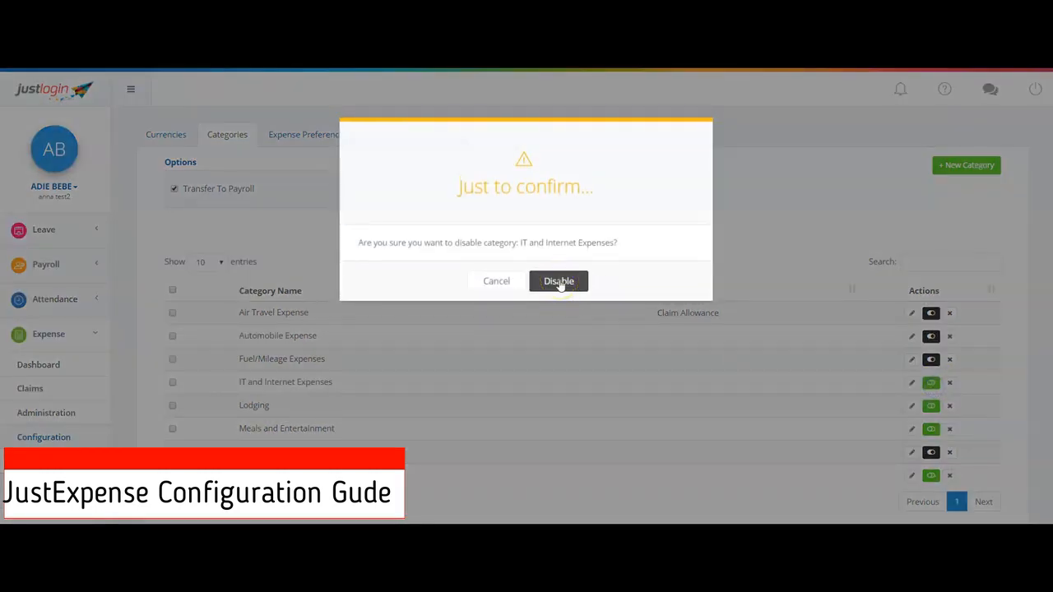
left_click(509, 282)
Review the mandatory and enabled field settings in the expense preferences and the report preferences
left_click(345, 137)
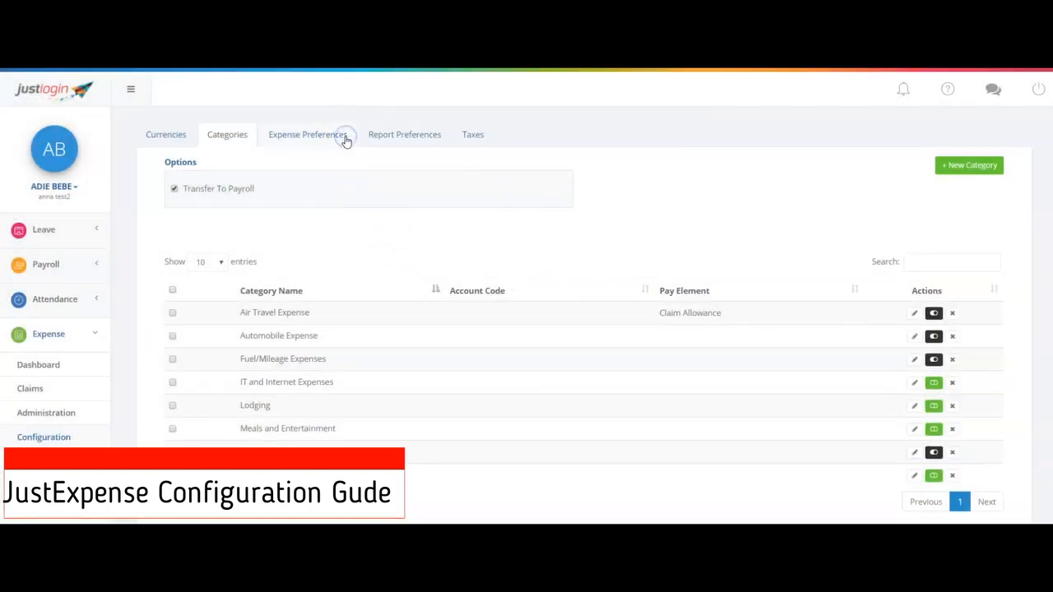
left_click(348, 136)
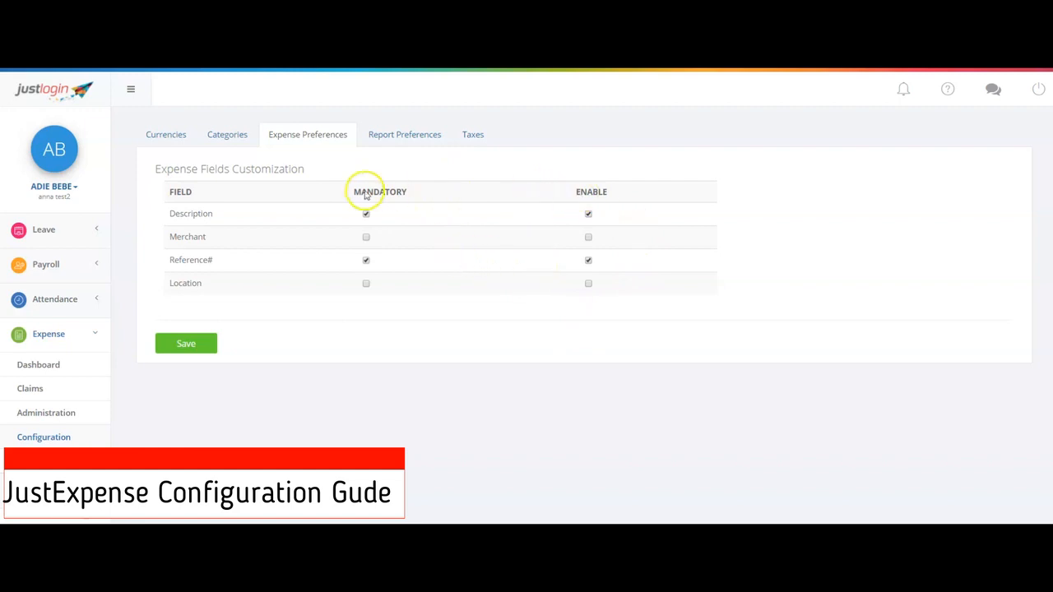
left_click(382, 139)
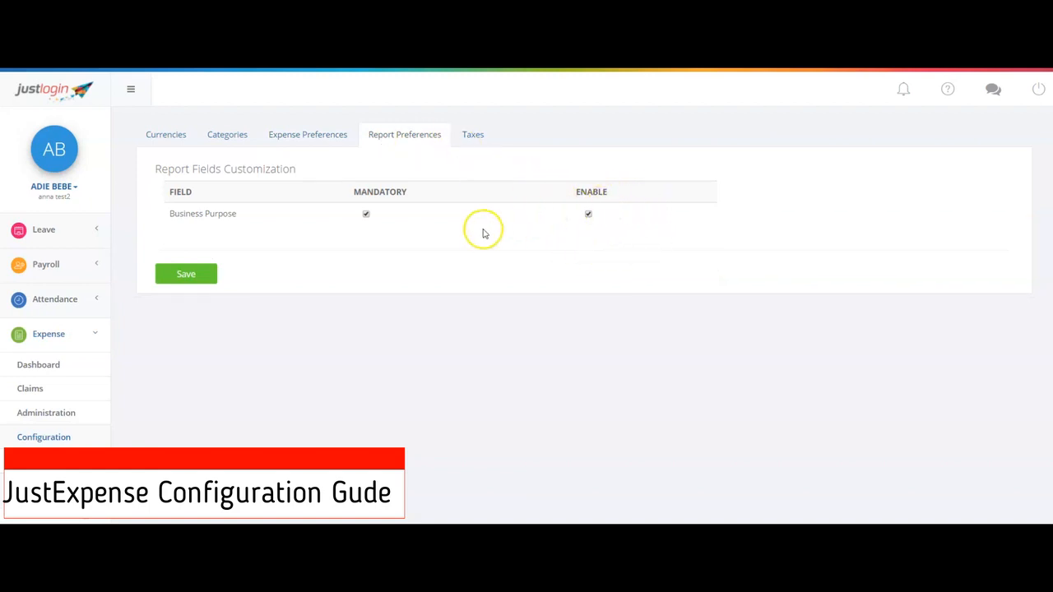
View the configured taxes and examine the New Tax form, closing it without saving
left_click(468, 135)
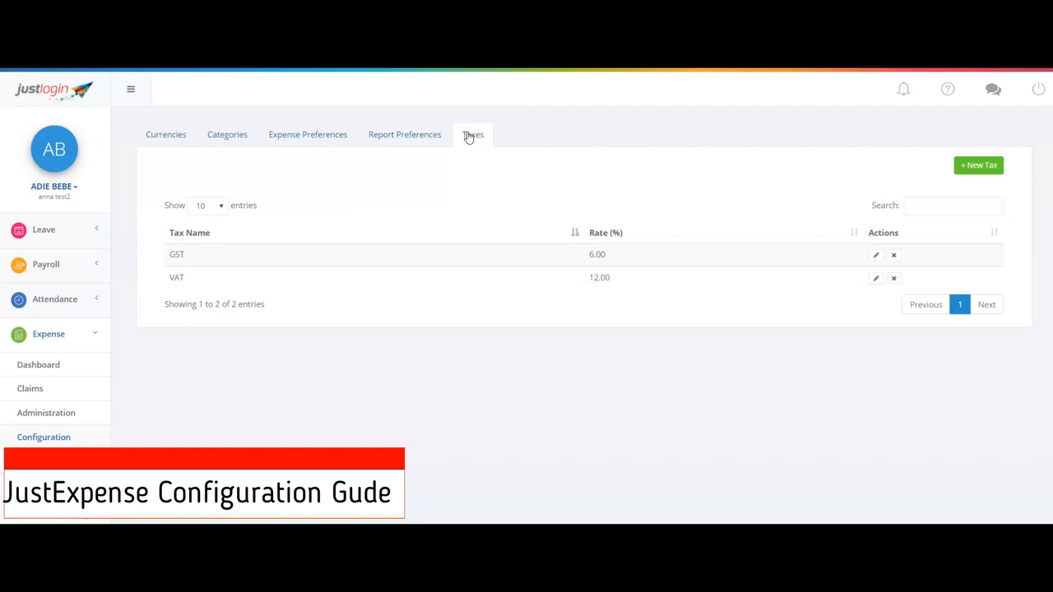
left_click(974, 168)
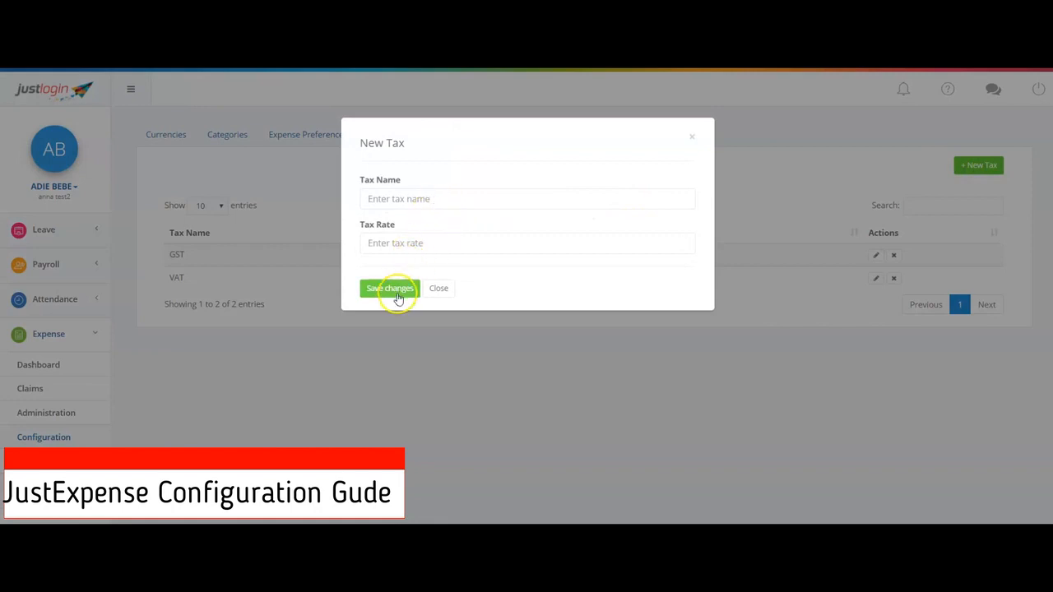
left_click(444, 293)
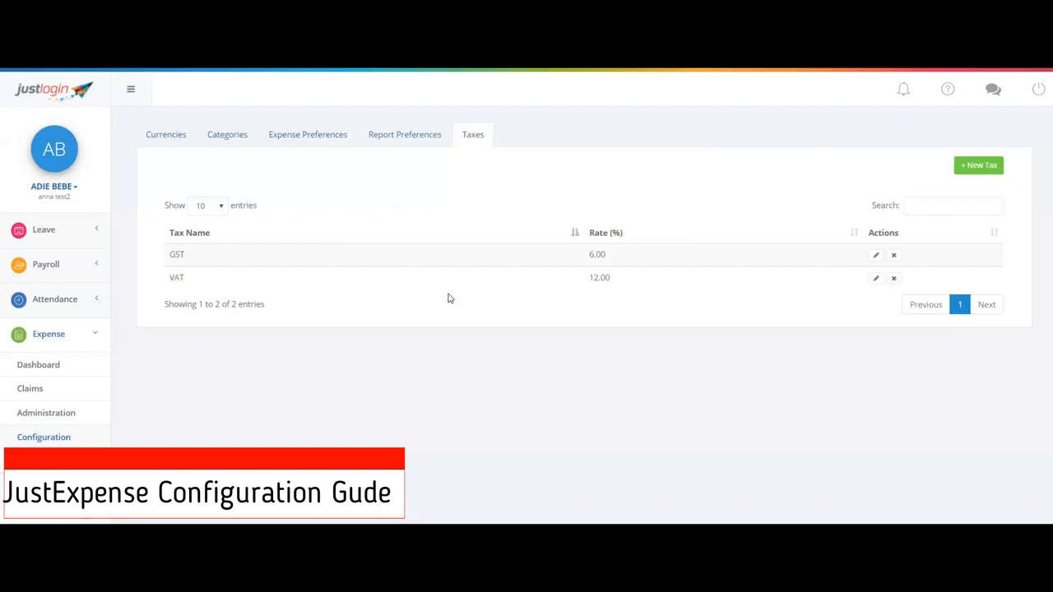
Review the roles in the Expense administration and examine the New Role form's permissions, going back without saving
left_click(82, 415)
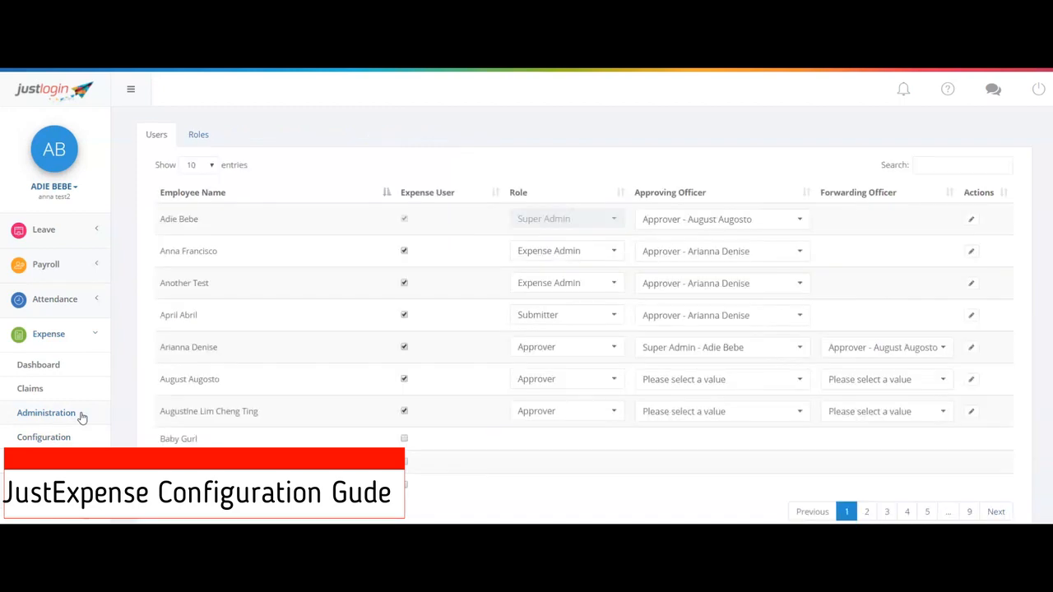
left_click(204, 135)
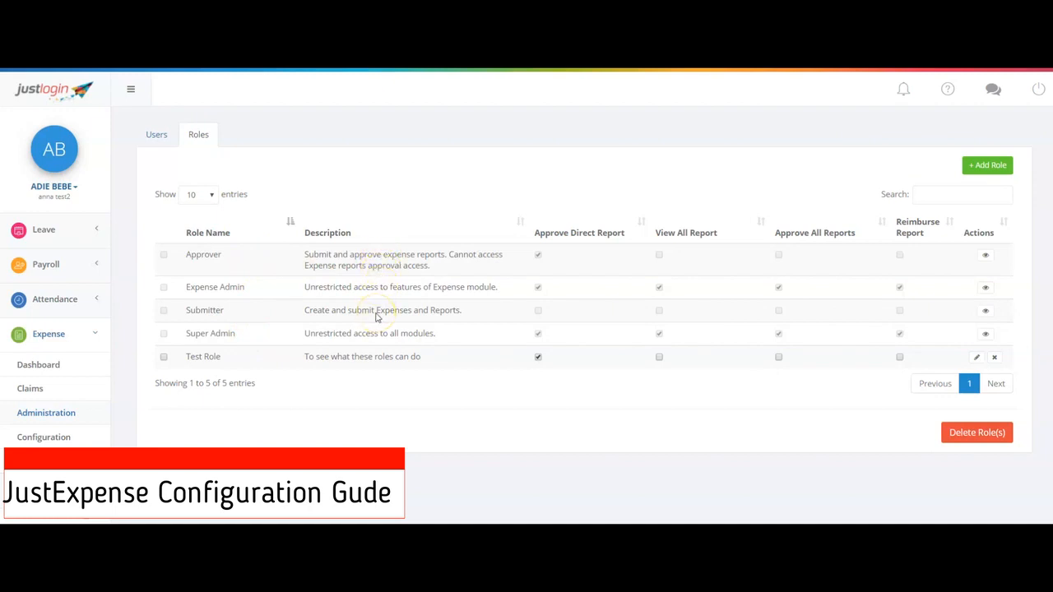
left_click(977, 171)
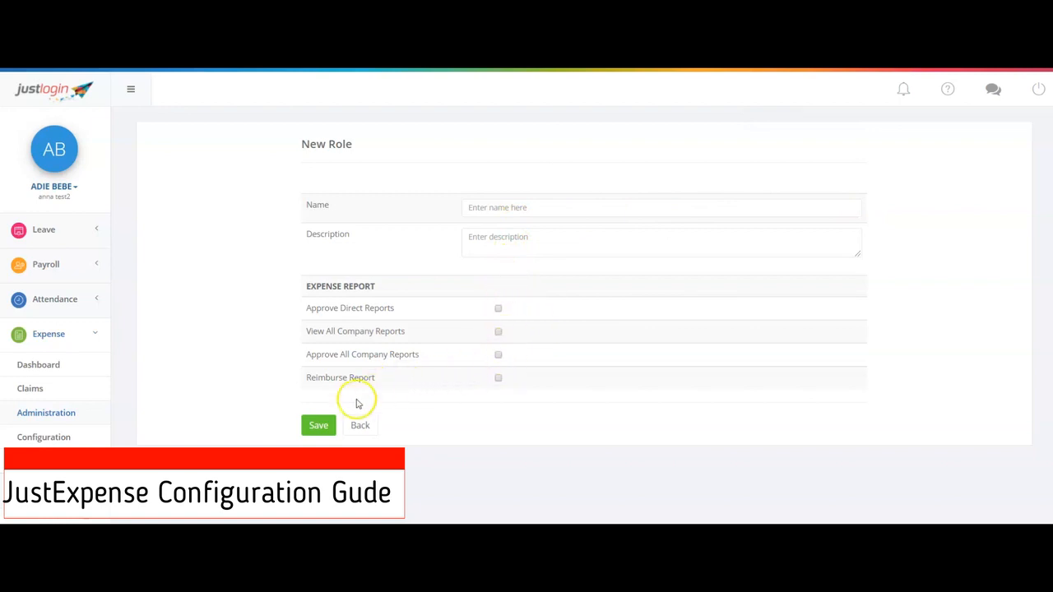
left_click(361, 426)
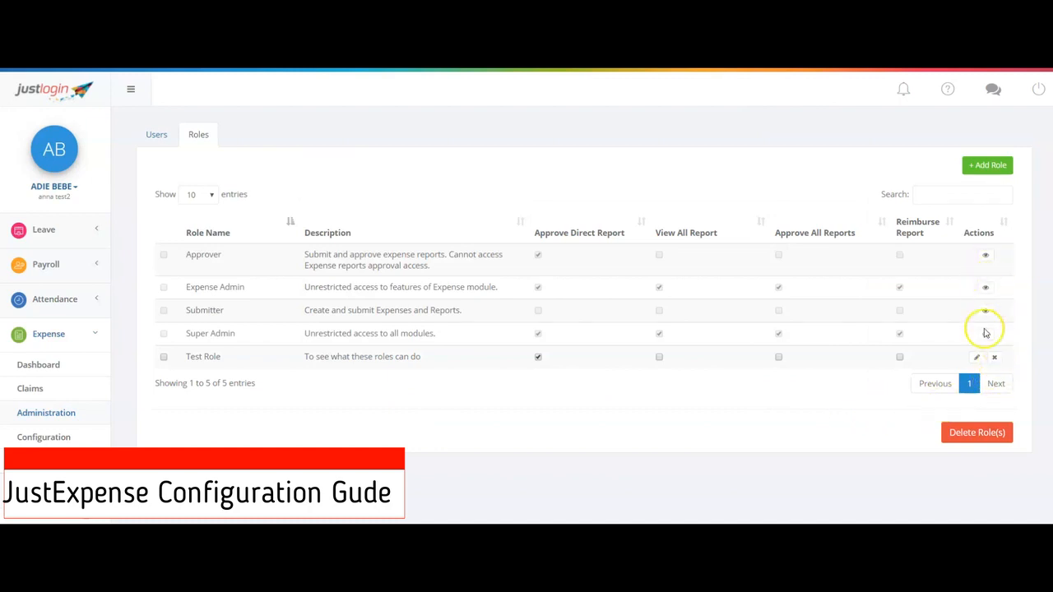
Inspect the assignable roles for the fourth and seventh employees in the expense users list, choosing Approver for the seventh
left_click(153, 137)
left_click(155, 135)
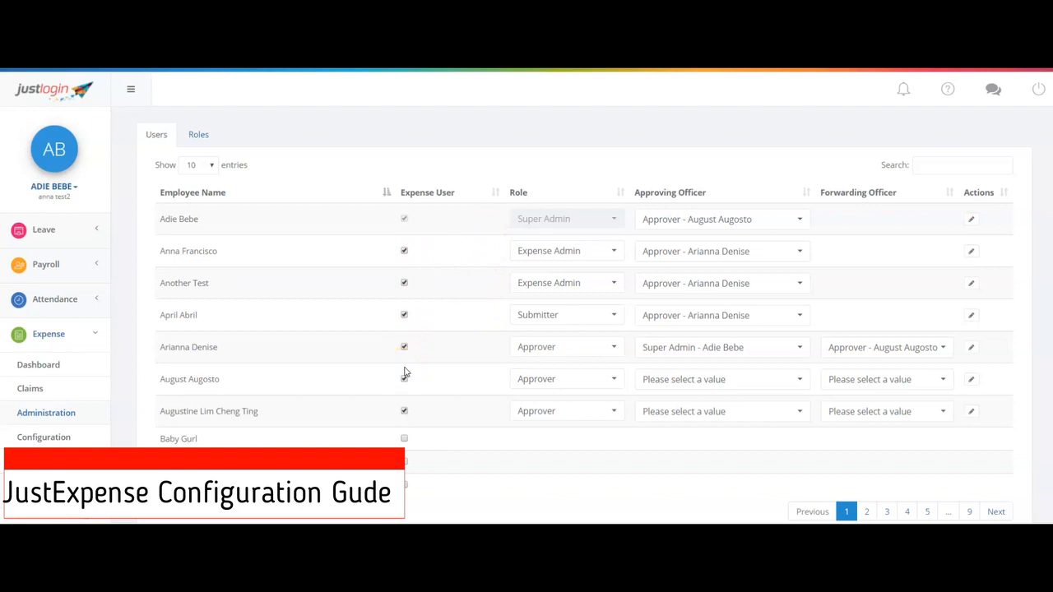
left_click(567, 324)
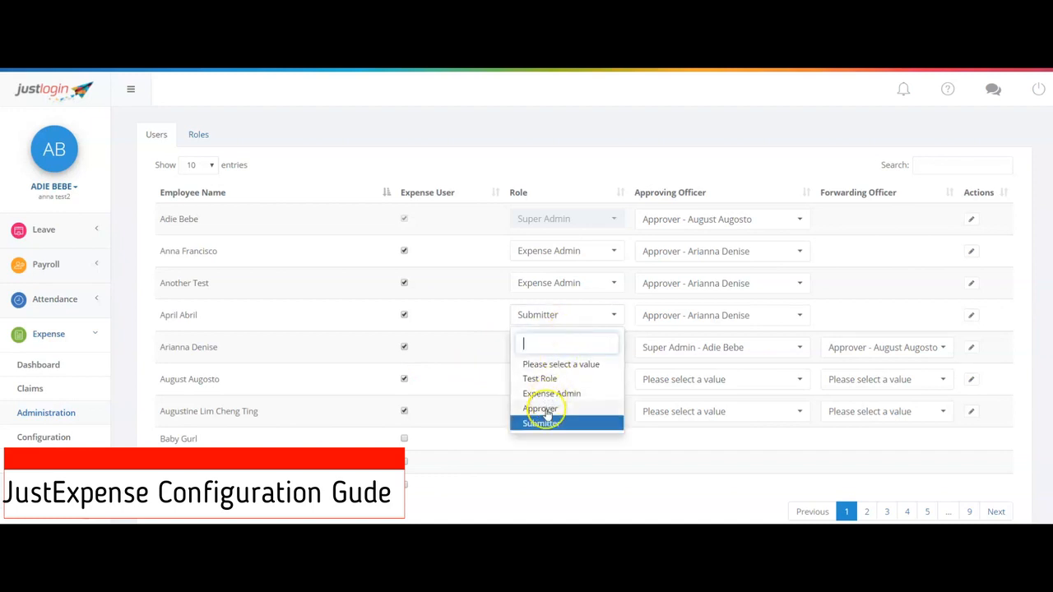
left_click(463, 384)
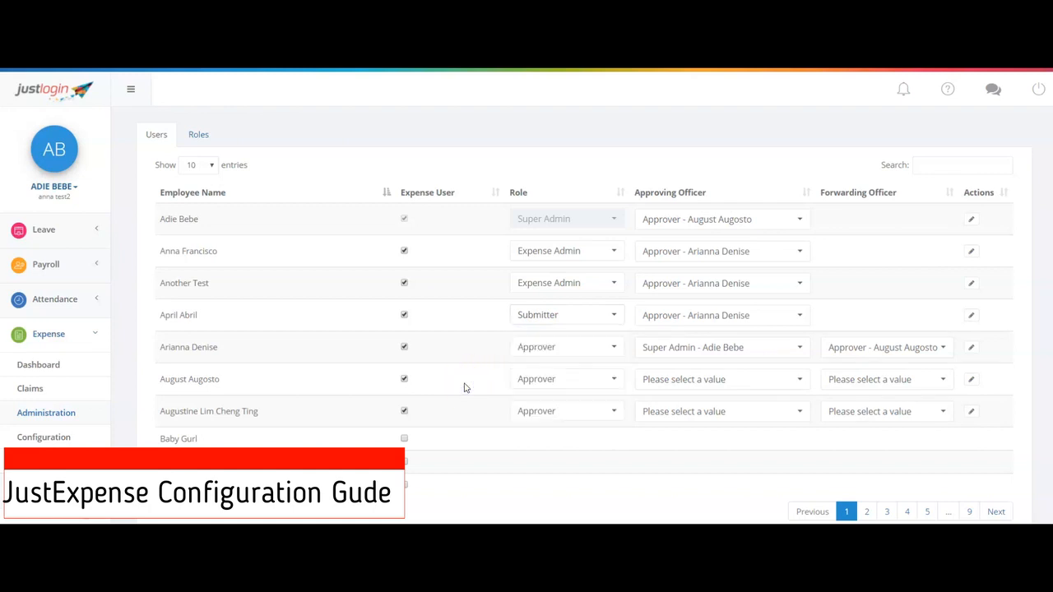
left_click(559, 409)
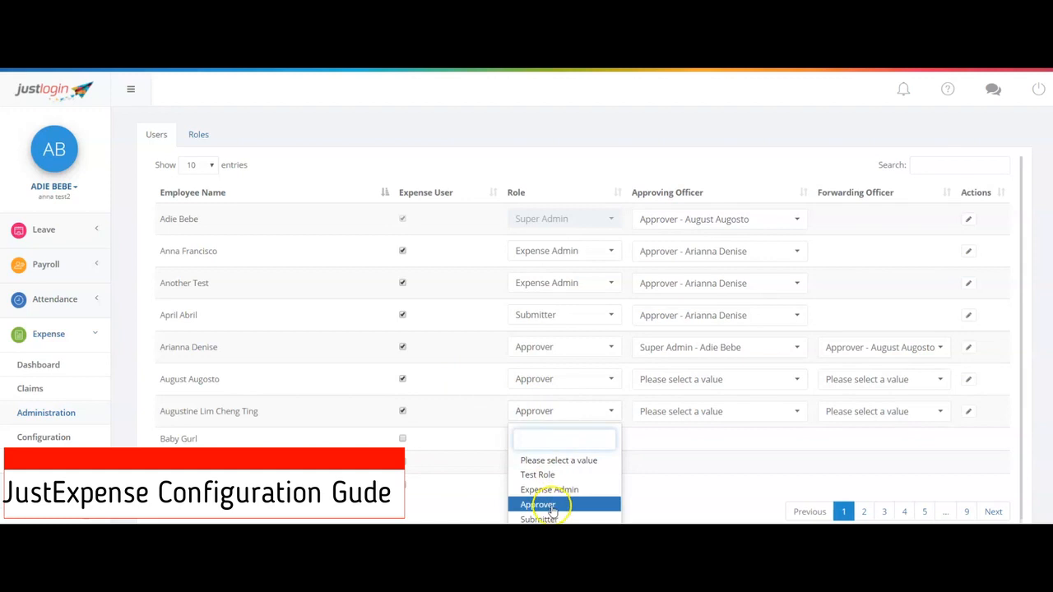
left_click(551, 504)
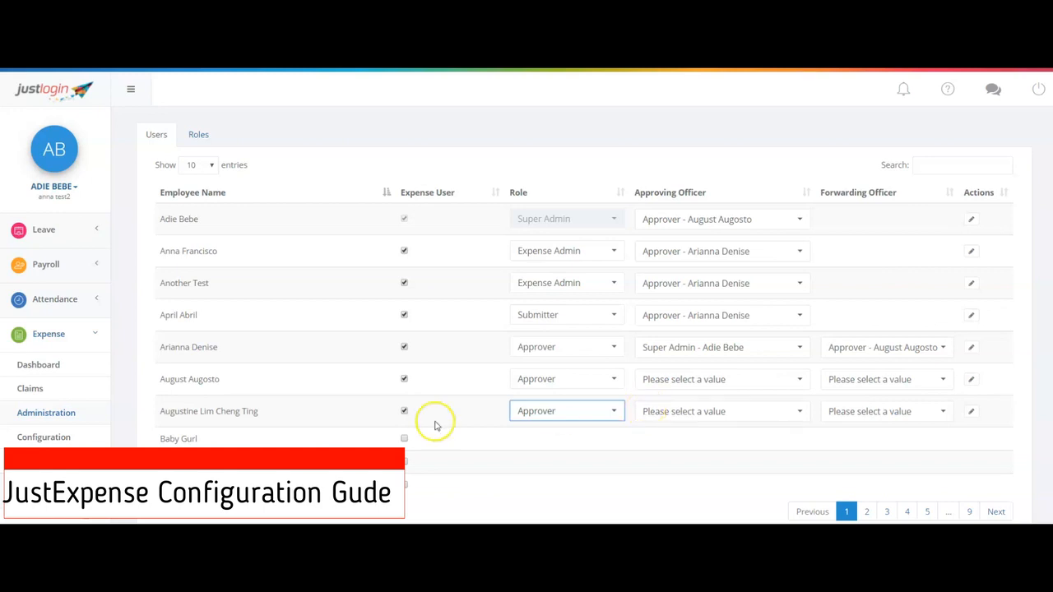
View the expense reports for 01/05/2020 to 31/05/2020 and the expense summary for the same period
left_click(73, 444)
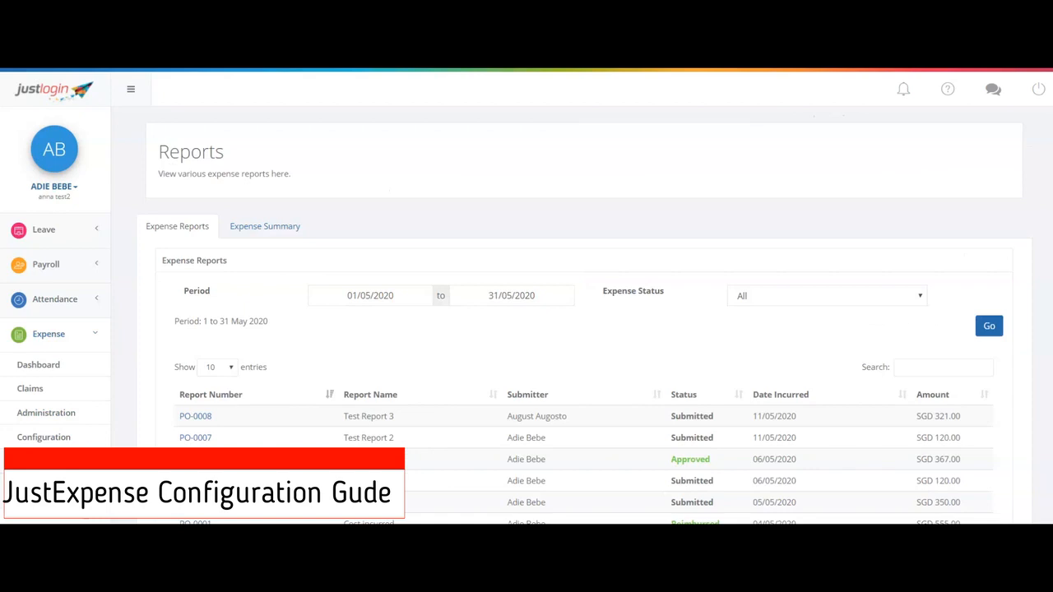
scroll(301, 413, "down", 1)
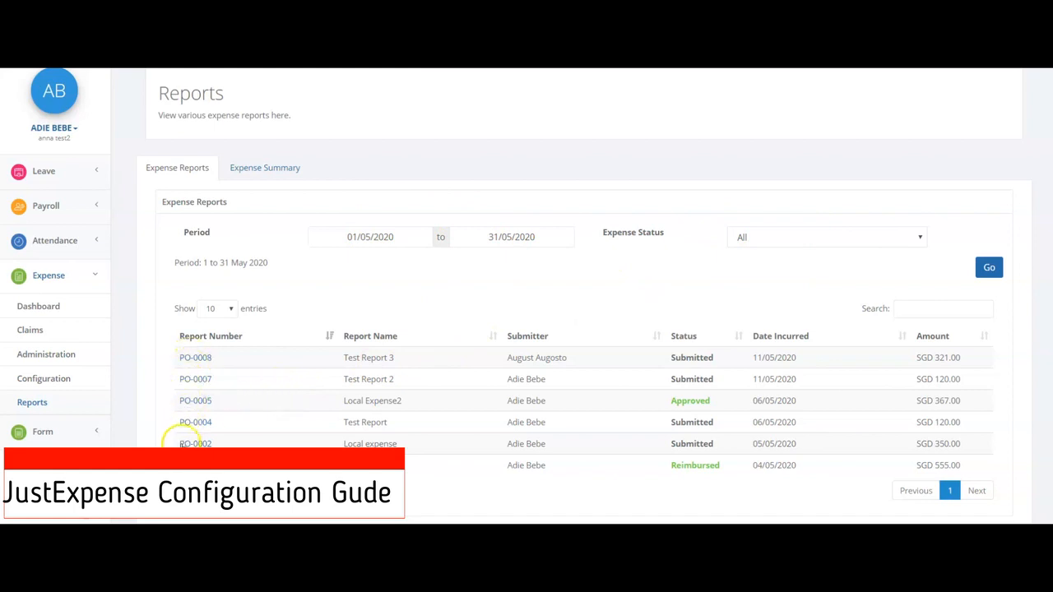
left_click(244, 173)
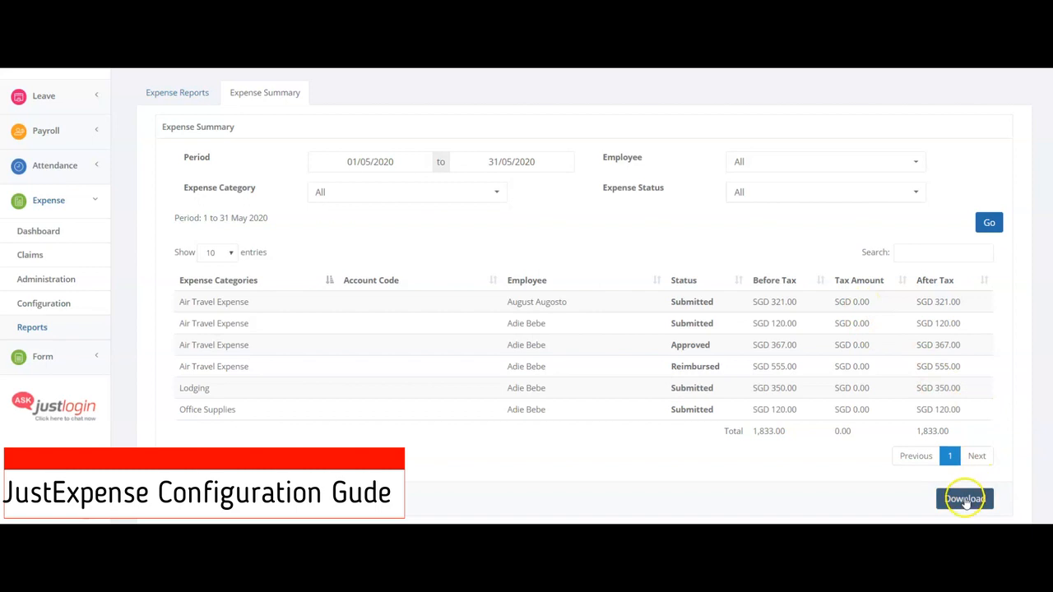
Review the Expense dashboard's to-do list, quick links, expense summary and report summary
left_click(79, 233)
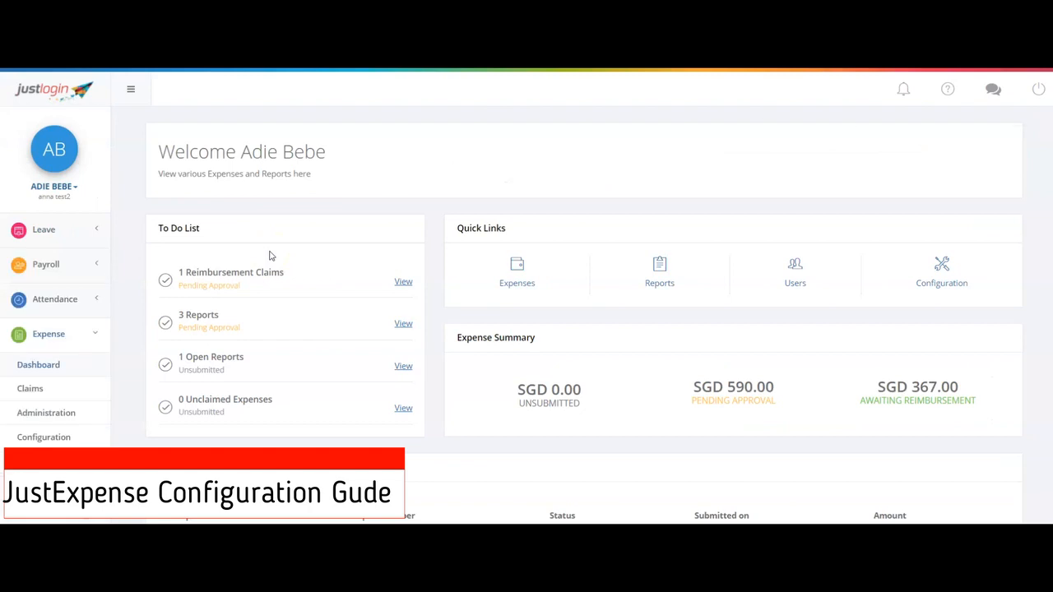
scroll(269, 256, "down", 2)
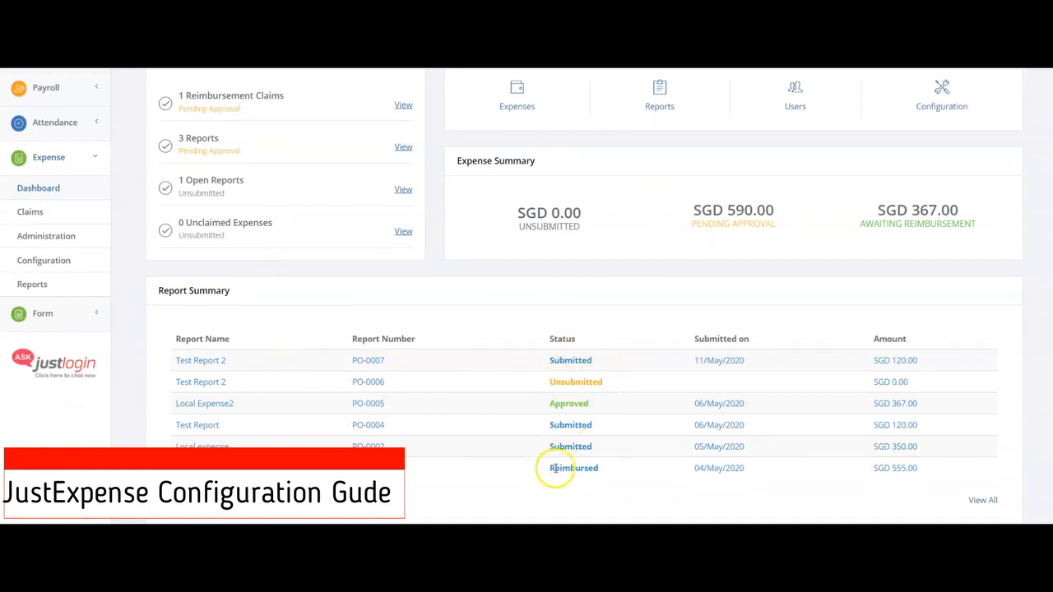
scroll(557, 358, "up", 3)
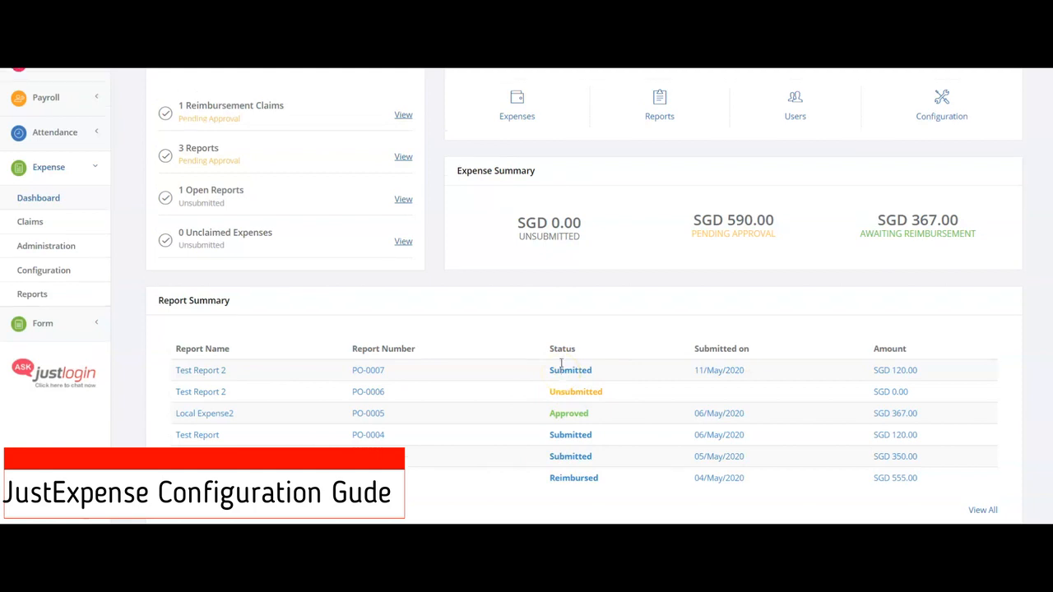